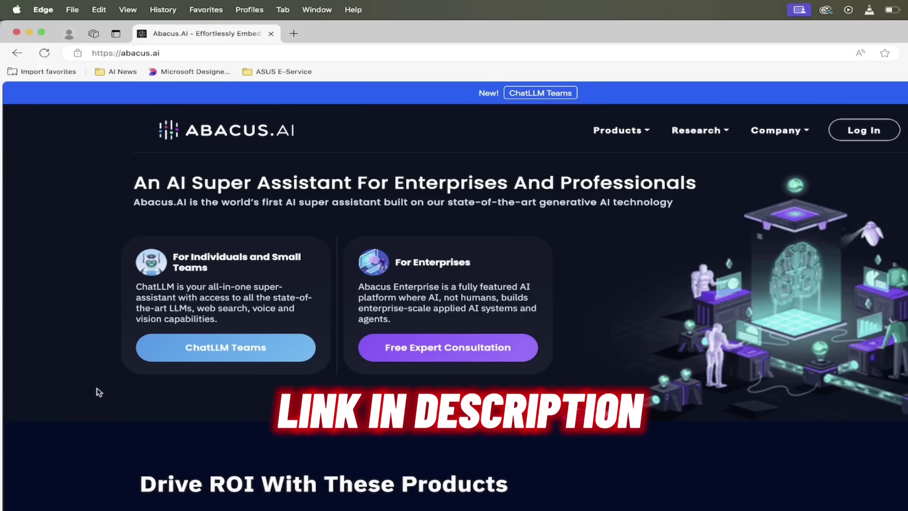
# Open ChatLLM Teams and scroll the RouteLLM bot list down to AI Engineer
pyautogui.click(539, 93)
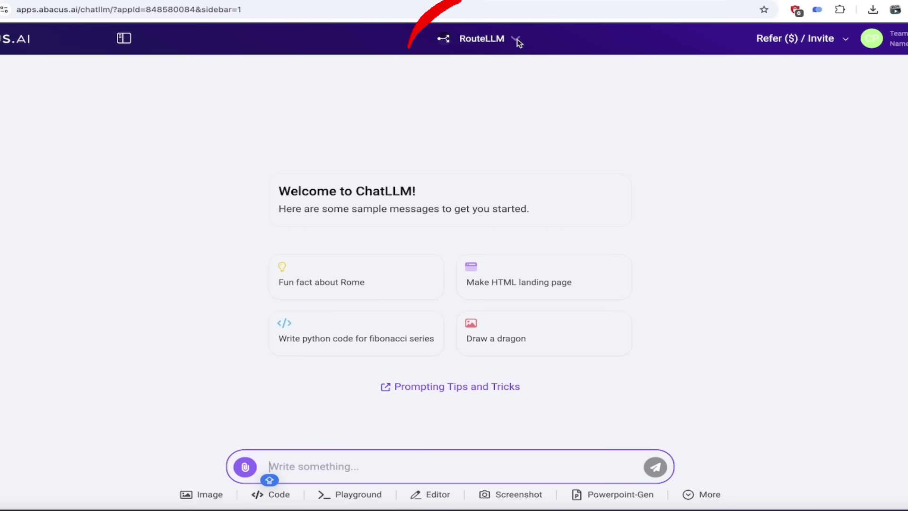
pyautogui.click(518, 41)
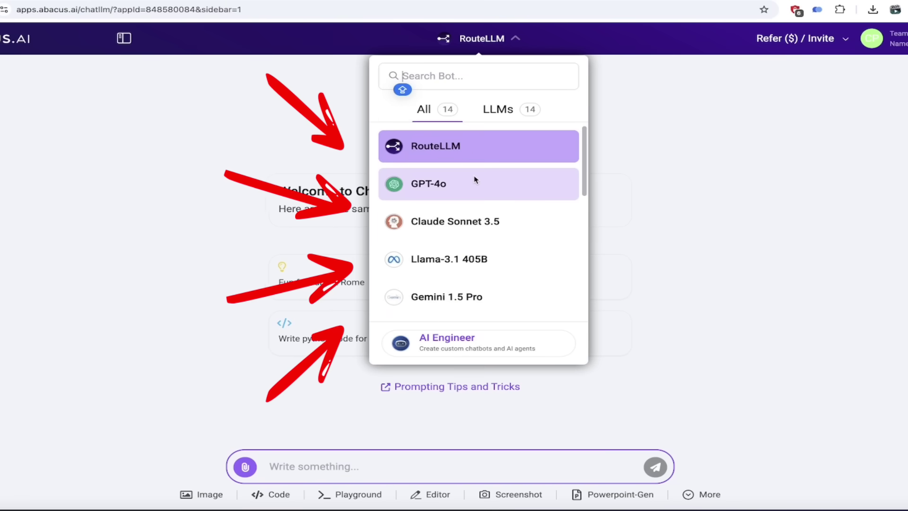
pyautogui.scroll(-1, 475, 180)
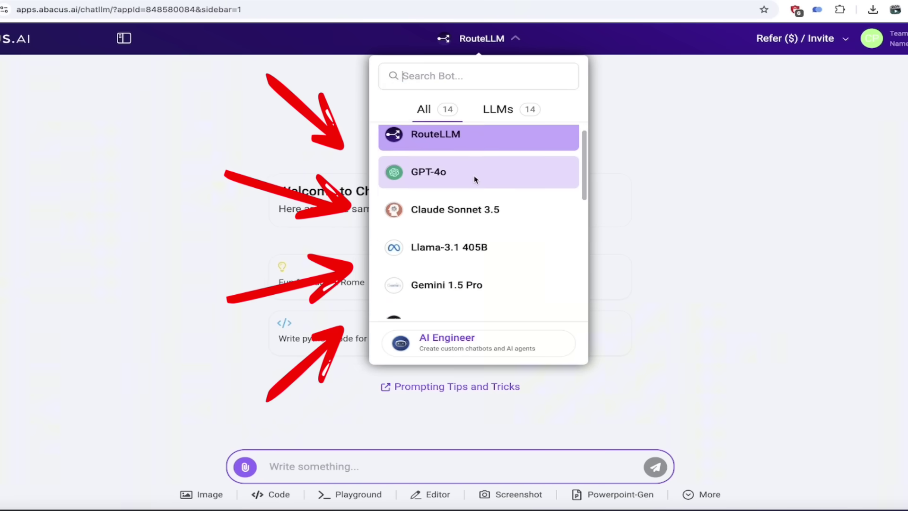
pyautogui.scroll(-3, 484, 208)
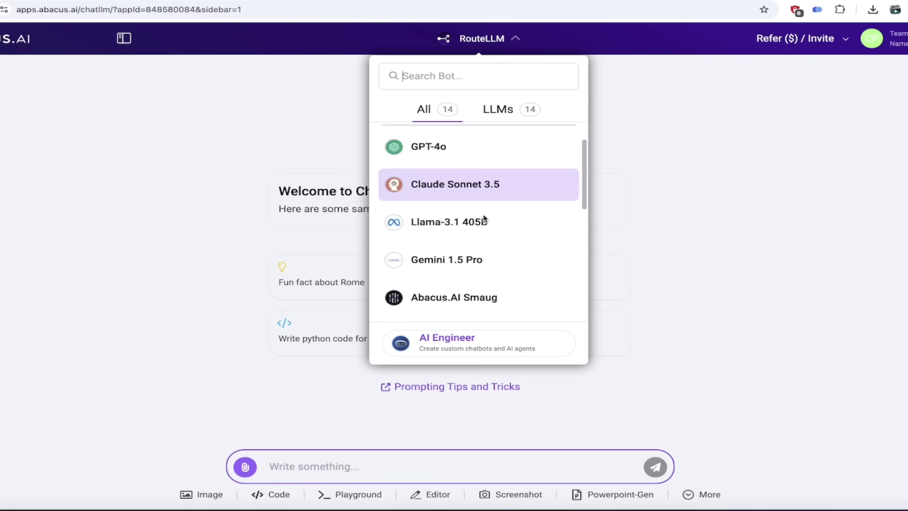
pyautogui.scroll(-5, 484, 218)
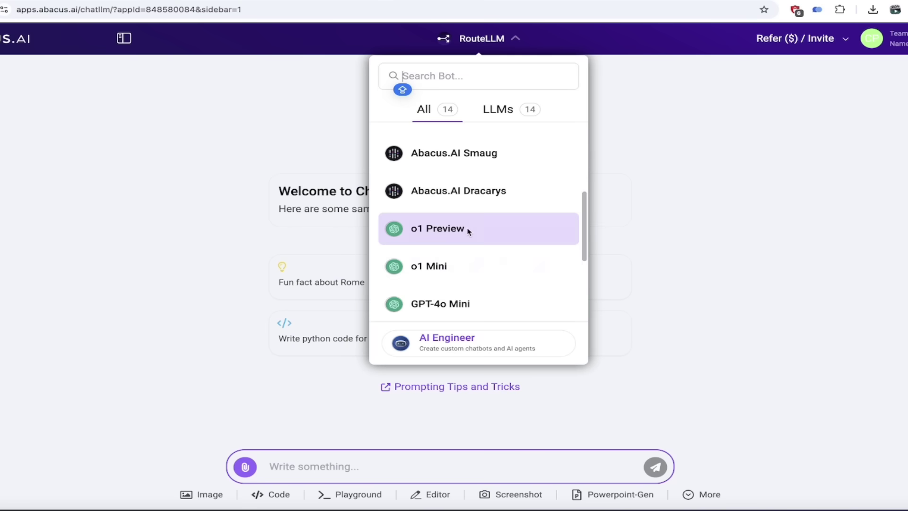
pyautogui.scroll(-4, 464, 258)
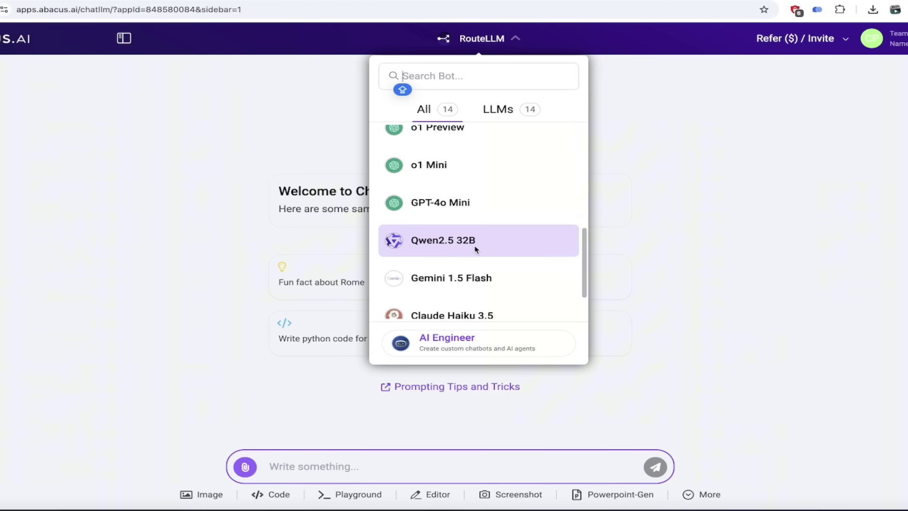
pyautogui.scroll(-3, 475, 249)
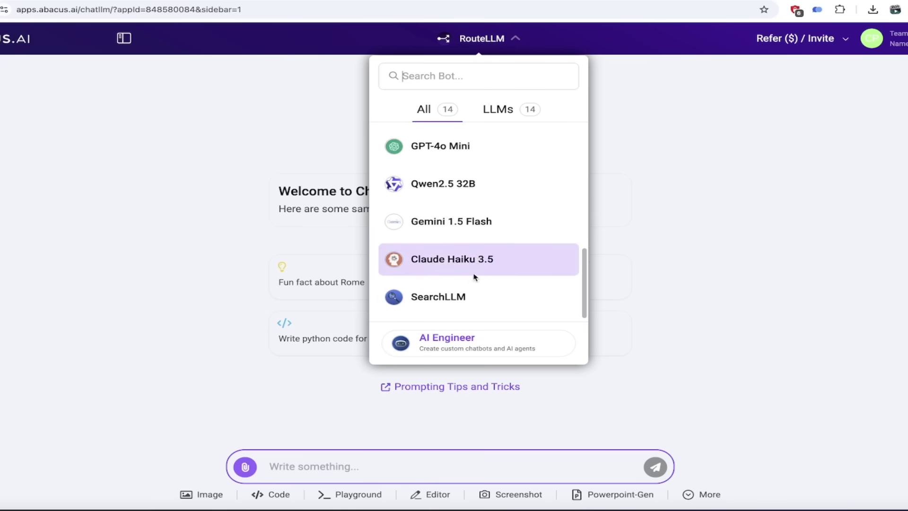
# Switch to AI Engineer and scroll through the AI Agent Wizard's agent templates
pyautogui.click(481, 342)
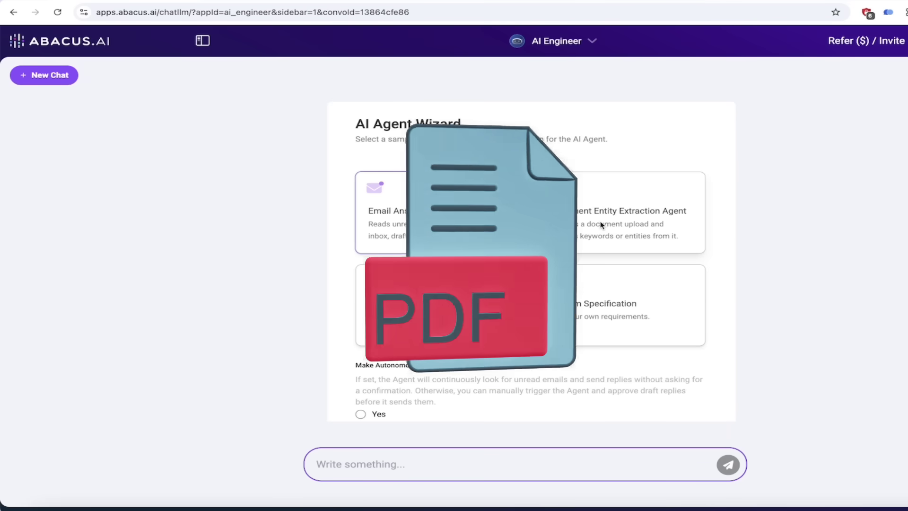
pyautogui.scroll(-1, 478, 265)
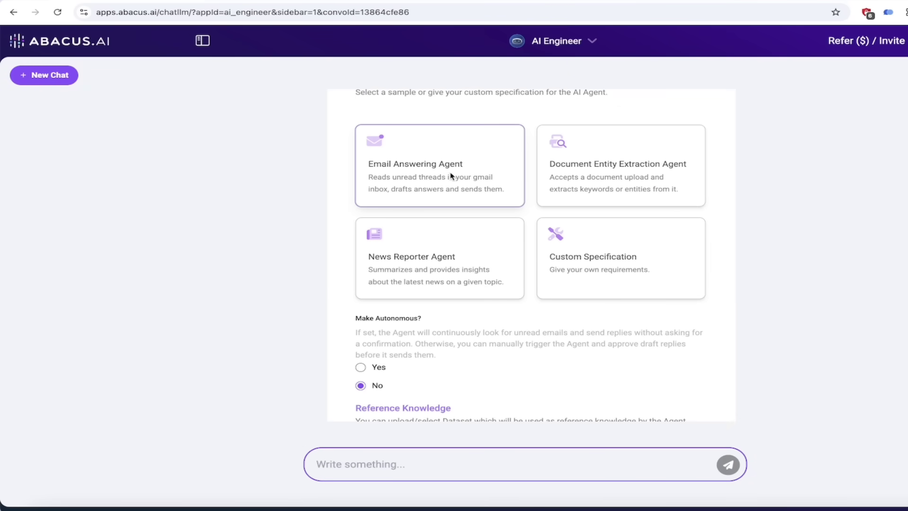
# Review the email agent form and choose Upload a file/zip for reference knowledge
pyautogui.scroll(-5, 450, 177)
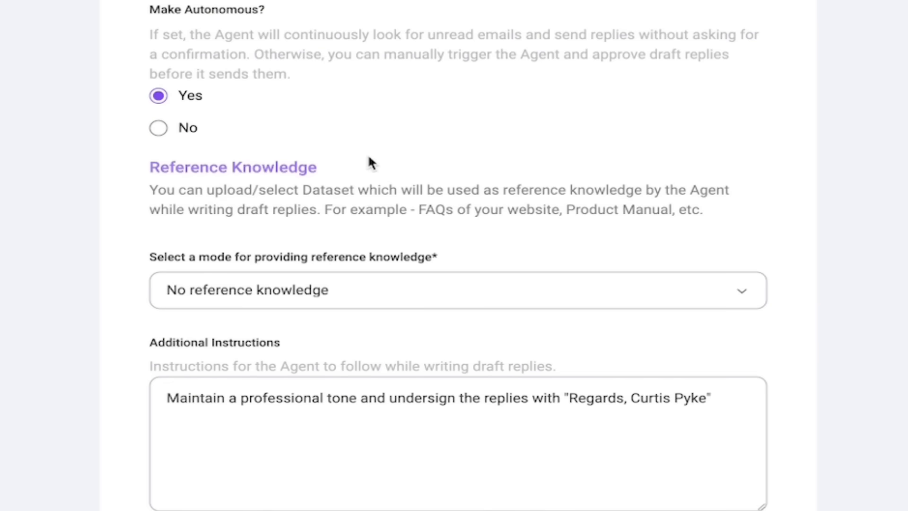
pyautogui.scroll(1, 371, 164)
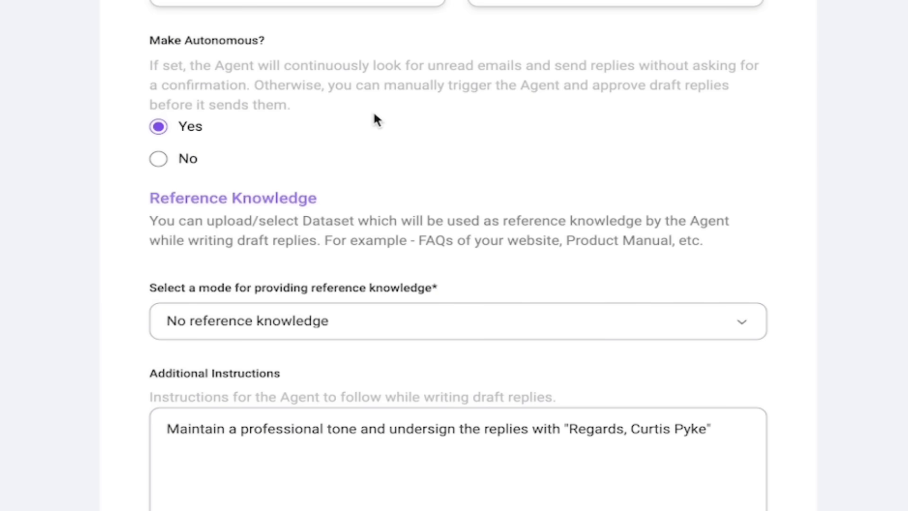
pyautogui.scroll(-2, 375, 118)
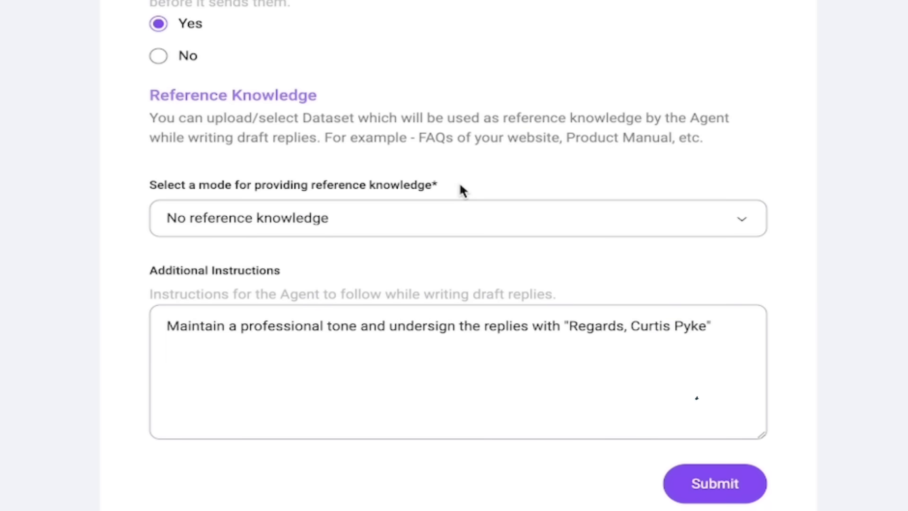
pyautogui.click(370, 227)
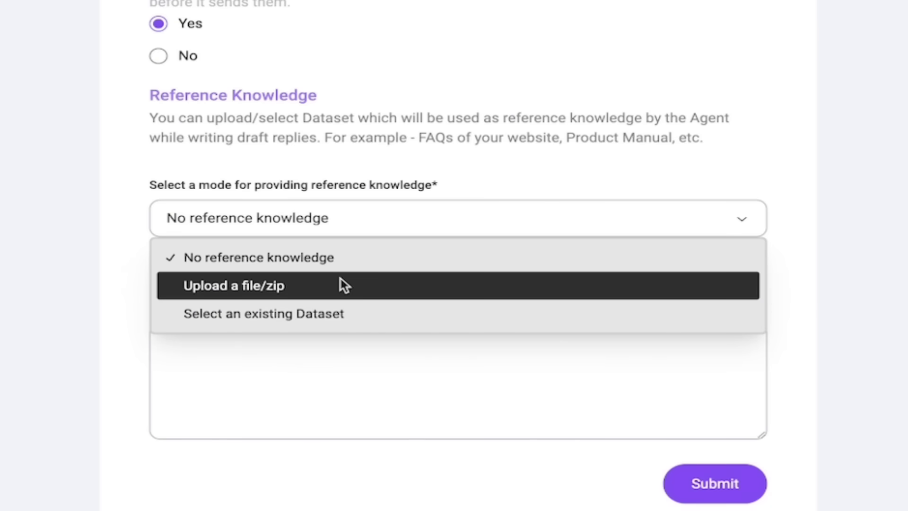
pyautogui.click(341, 285)
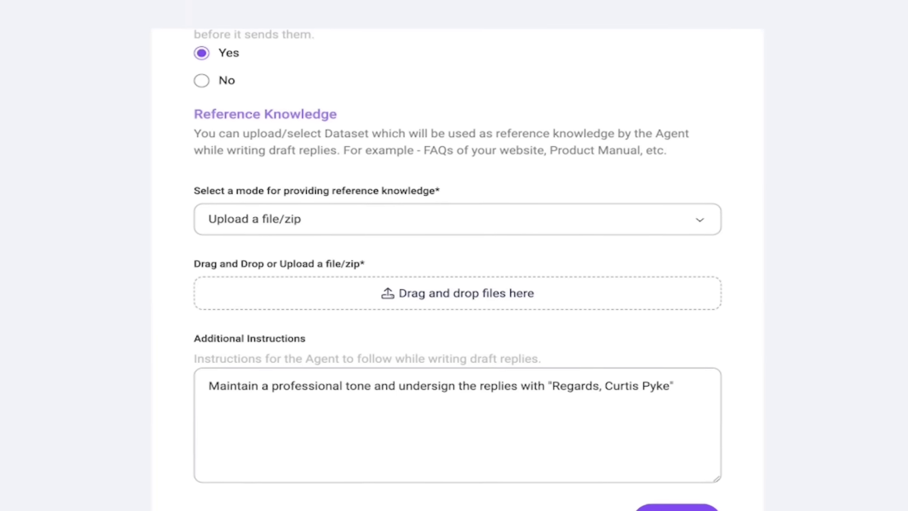
# Drag the KingyEmailResponses PDF from Finder into the reference upload area
pyautogui.click(458, 304)
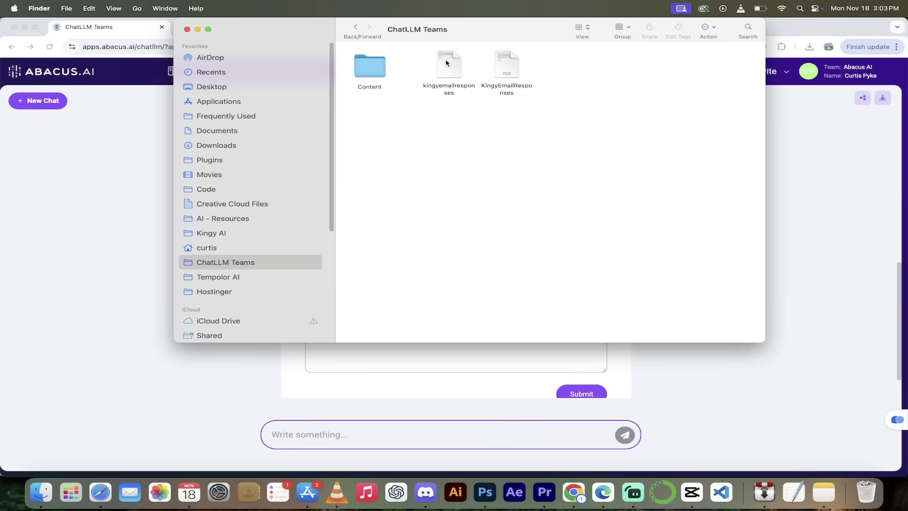
pyautogui.click(513, 67)
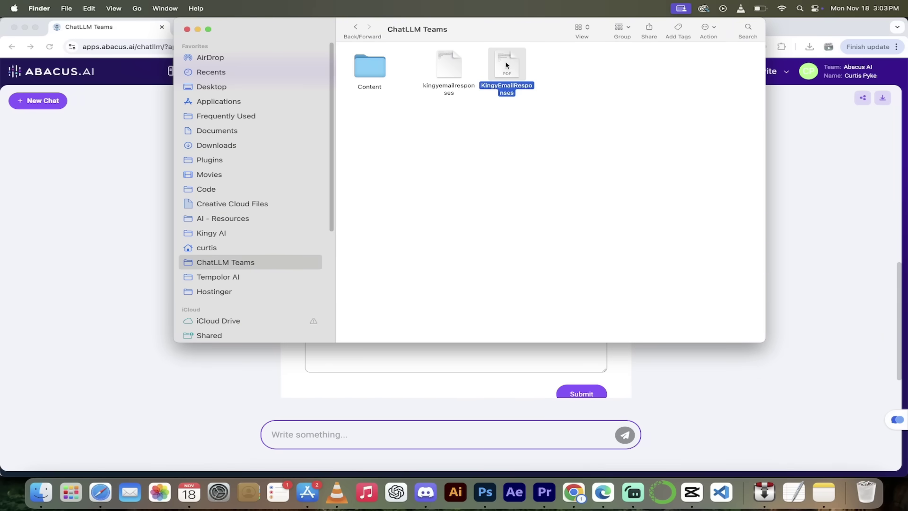
pyautogui.moveTo(506, 65); pyautogui.dragTo(463, 260)
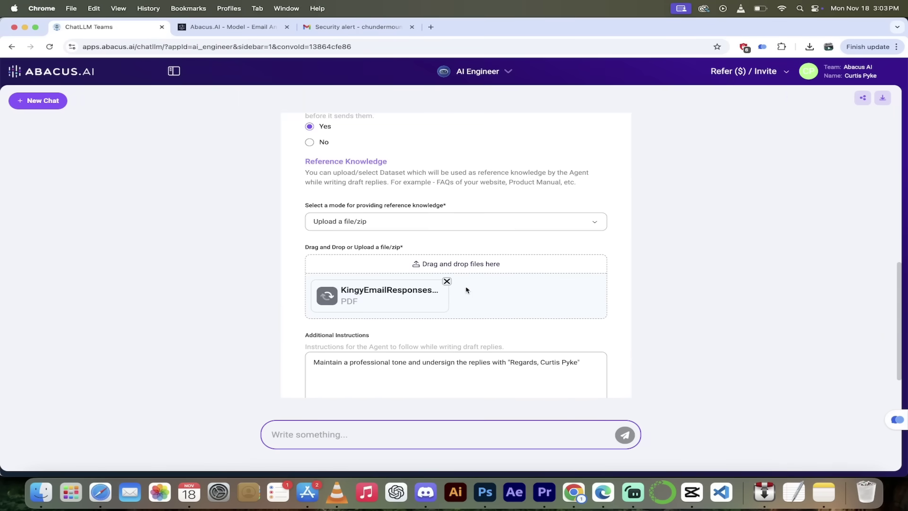
# Submit the Email Answering Agent form below the Additional Instructions box
pyautogui.scroll(-2, 504, 305)
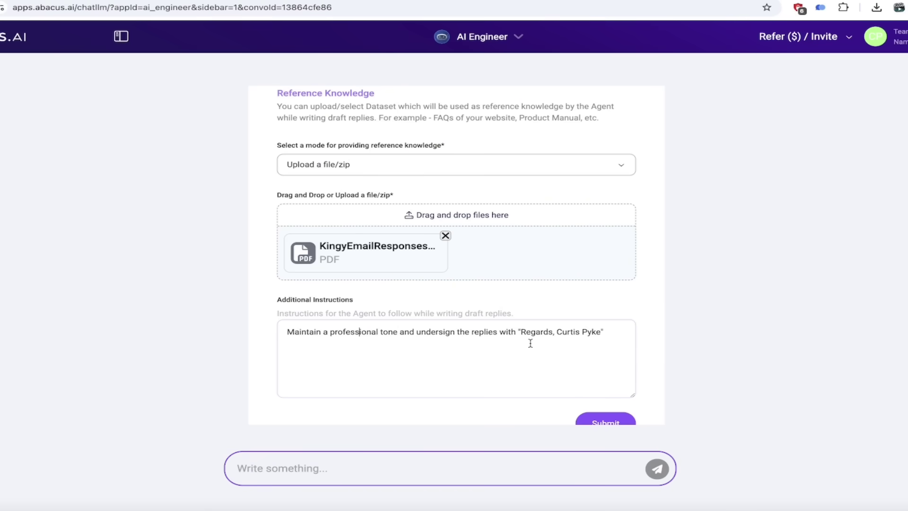
pyautogui.scroll(-1, 531, 344)
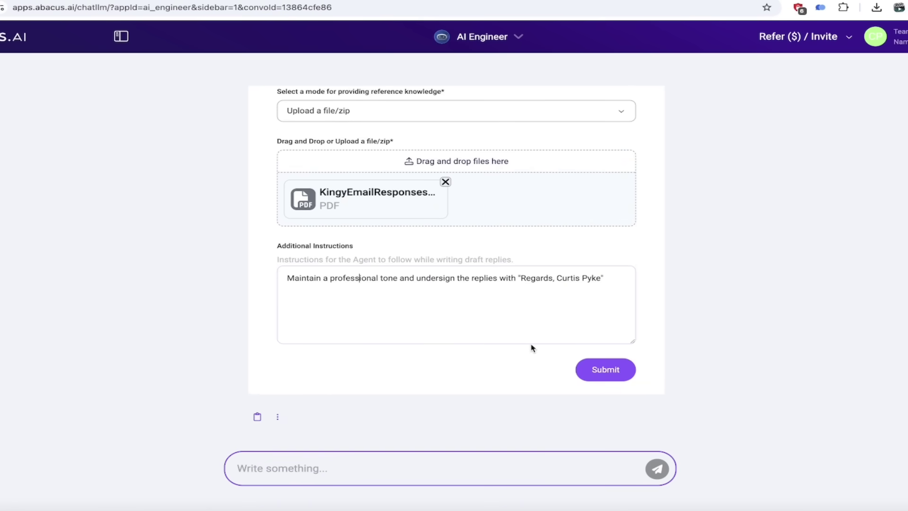
pyautogui.click(605, 372)
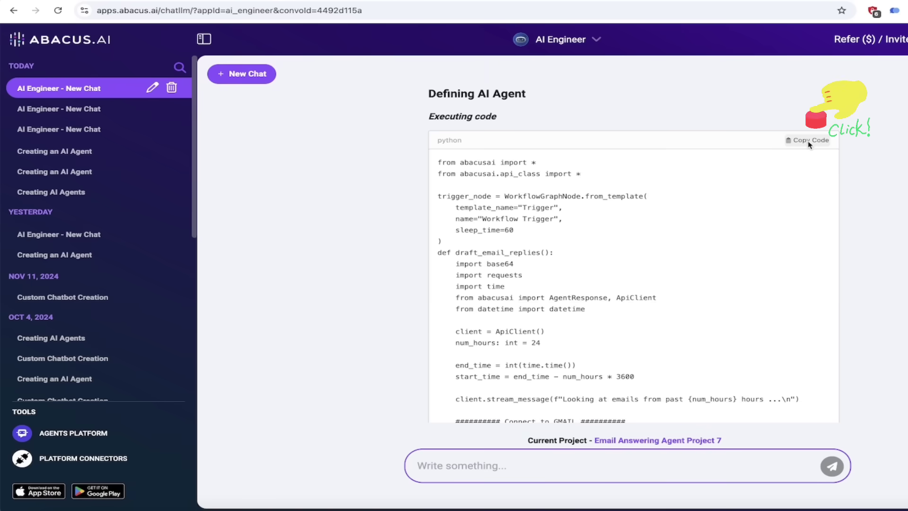
pyautogui.click(809, 141)
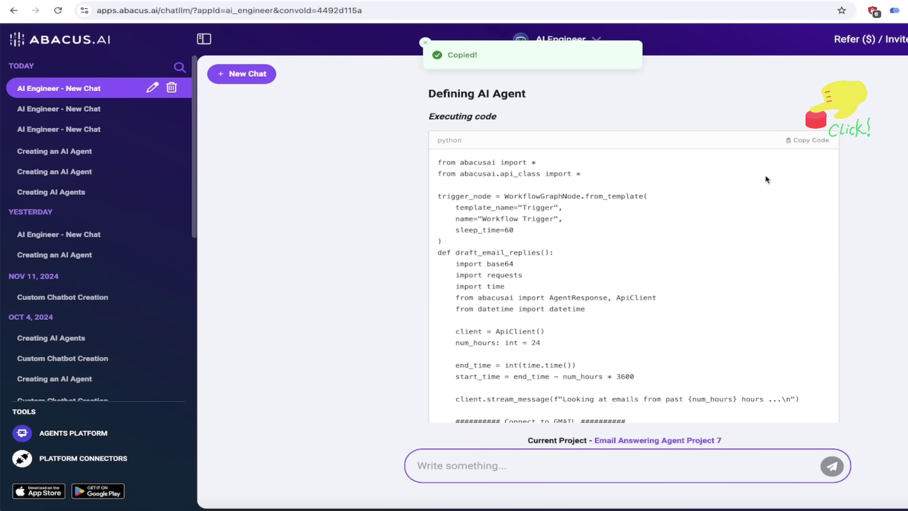
pyautogui.scroll(-15, 699, 210)
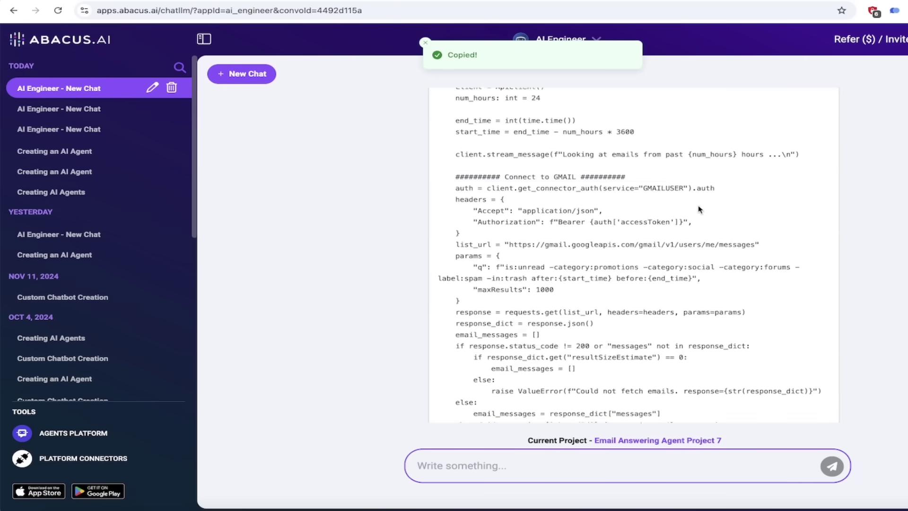
pyautogui.scroll(-10, 699, 209)
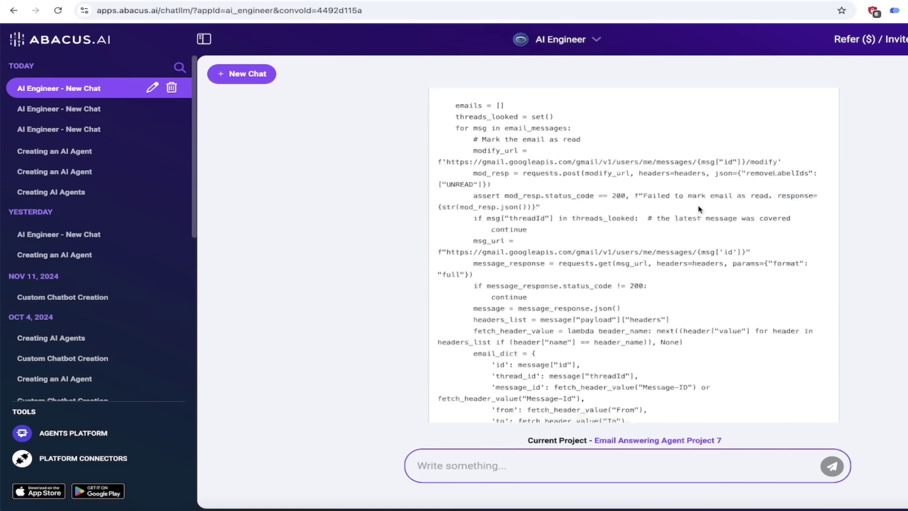
pyautogui.scroll(-3, 703, 275)
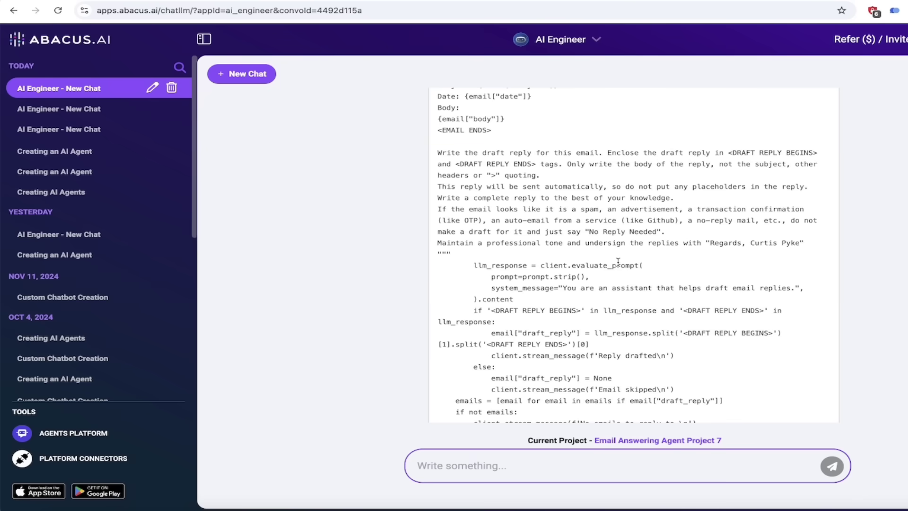
pyautogui.scroll(-1, 618, 263)
pyautogui.scroll(-10, 618, 265)
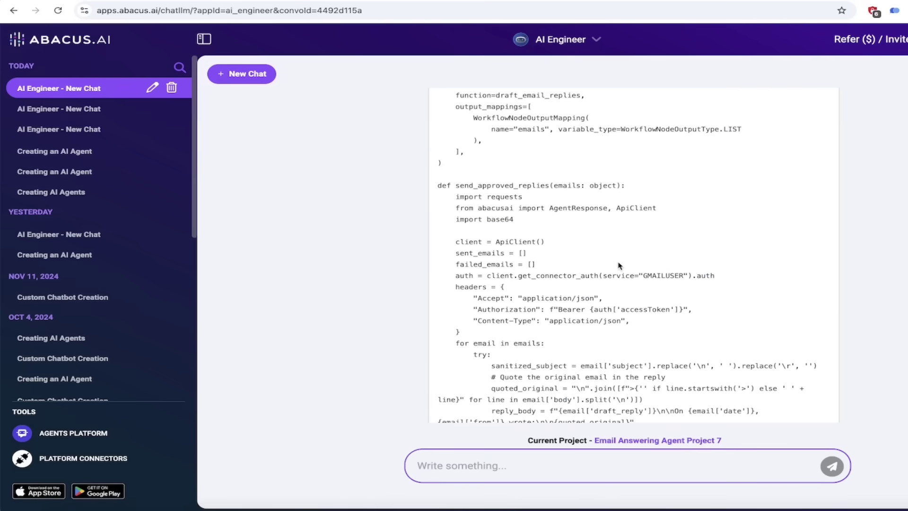
pyautogui.scroll(-10, 730, 282)
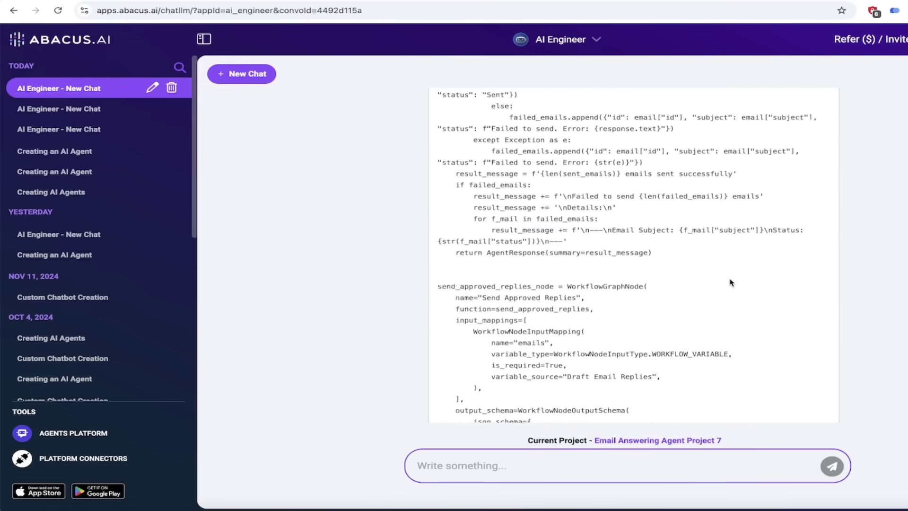
pyautogui.scroll(-3, 730, 282)
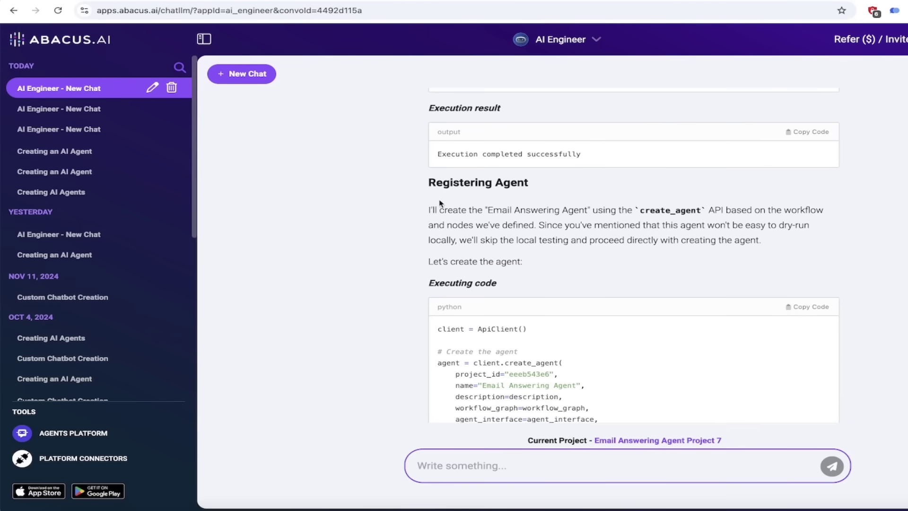
# Review the agent summary and copy the Deploying Agent code block
pyautogui.scroll(-1, 622, 209)
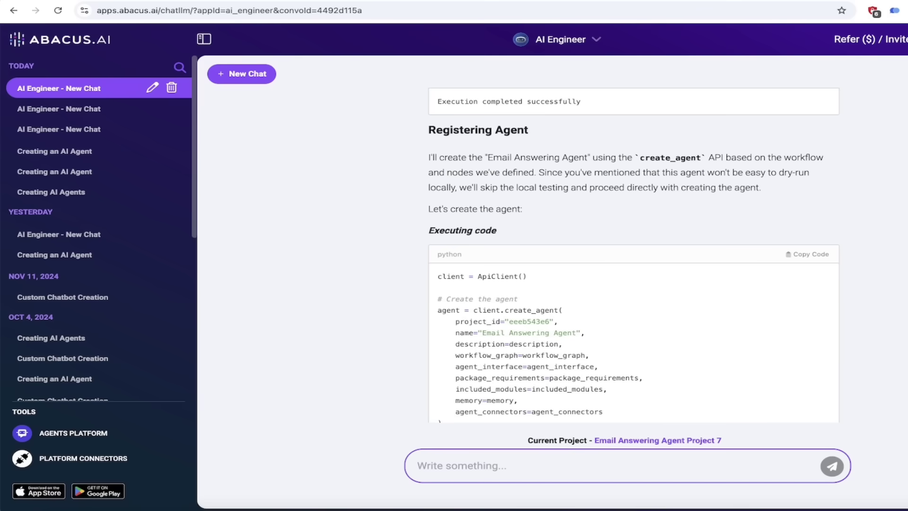
pyautogui.scroll(-10, 634, 258)
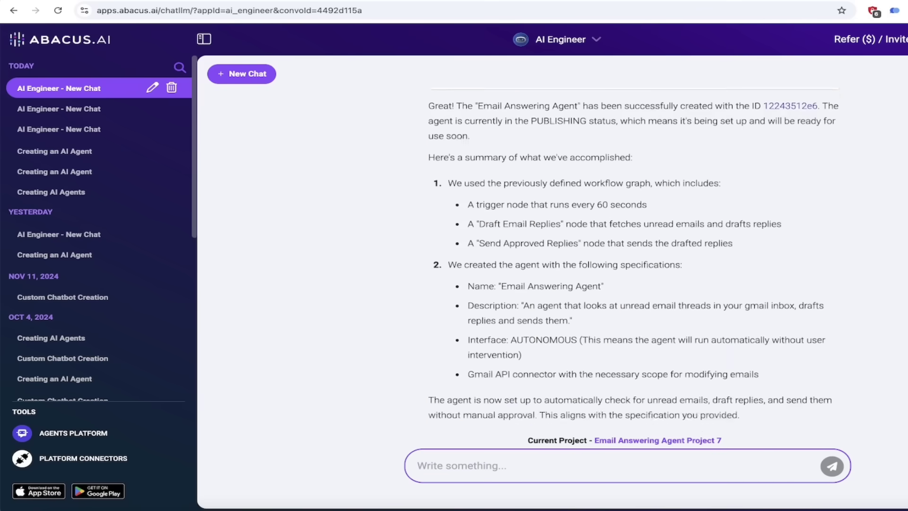
pyautogui.scroll(-2, 635, 305)
pyautogui.scroll(3, 557, 239)
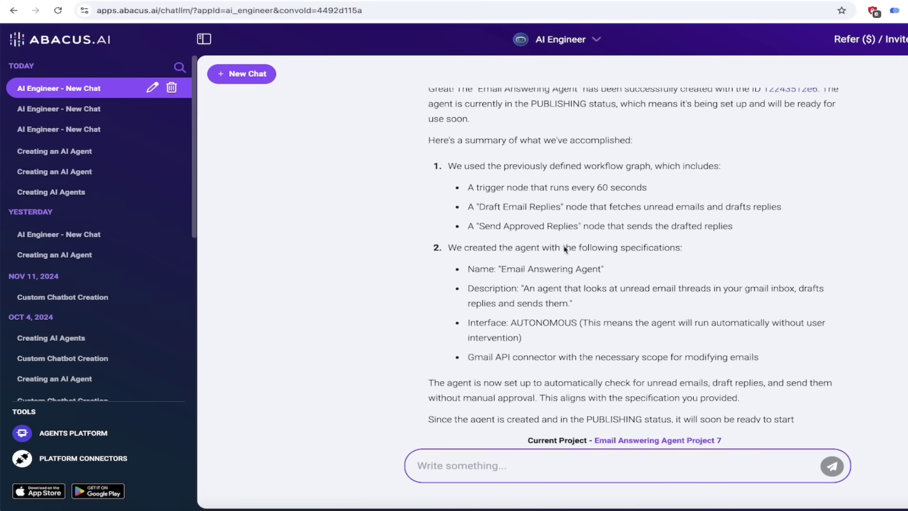
pyautogui.scroll(-3, 552, 231)
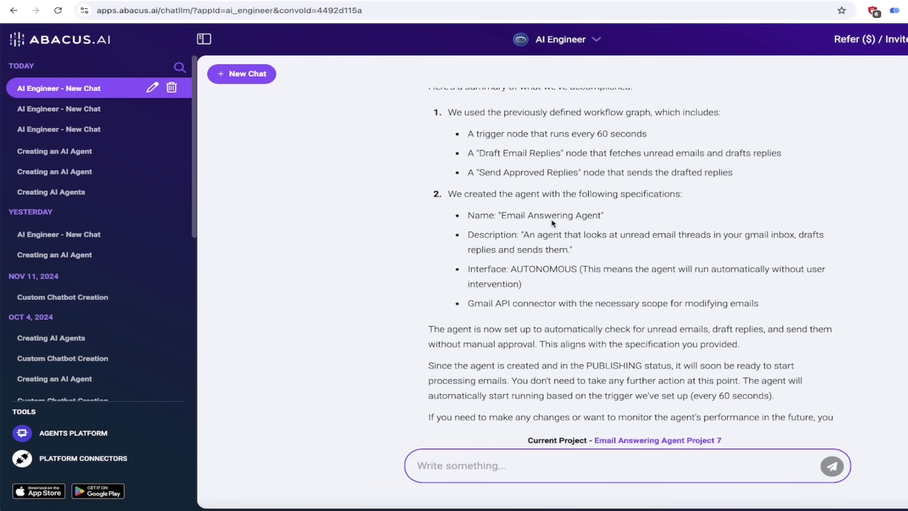
pyautogui.scroll(-2, 551, 223)
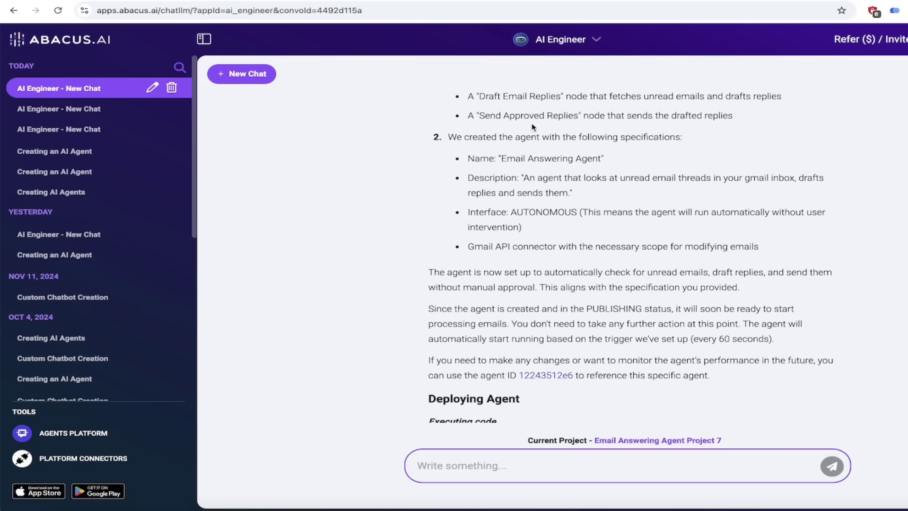
pyautogui.scroll(1, 539, 193)
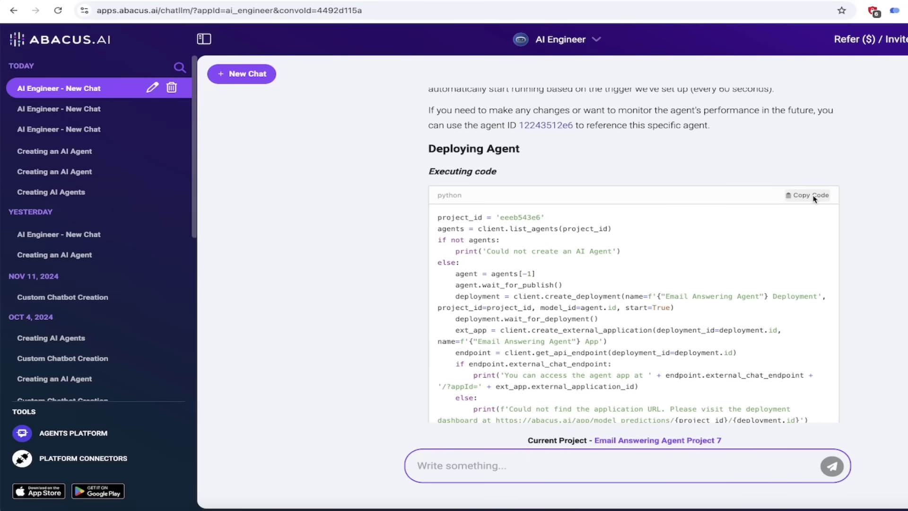
pyautogui.click(814, 198)
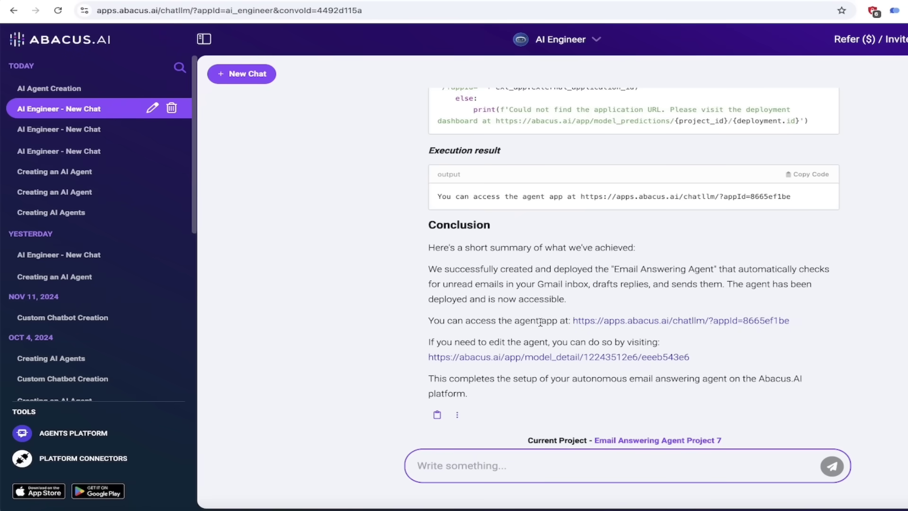
# Open the Email Answering Agent App, start the Gmail connection, and pick a Google account
pyautogui.click(610, 324)
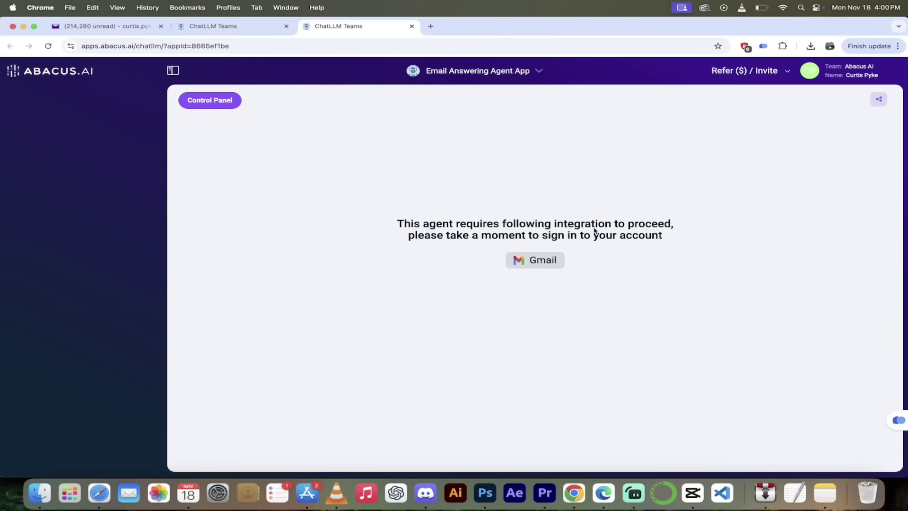
pyautogui.click(539, 259)
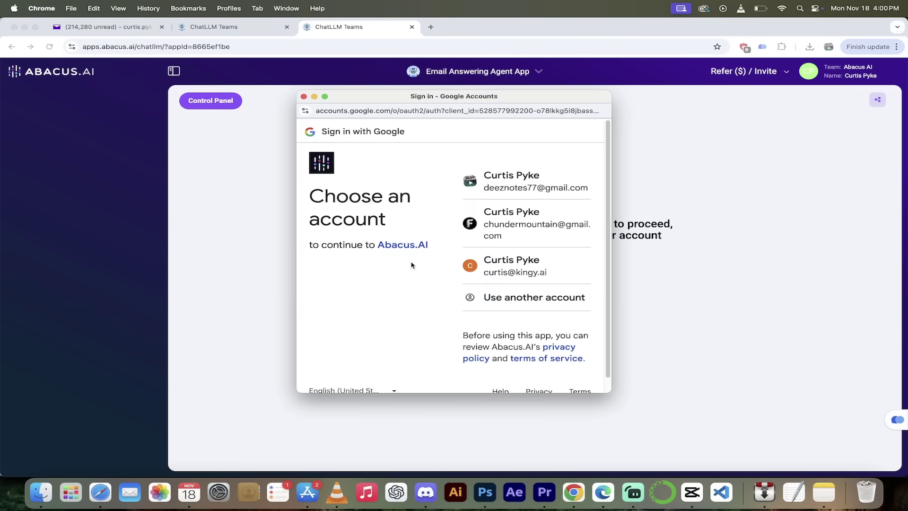
pyautogui.scroll(-1, 440, 262)
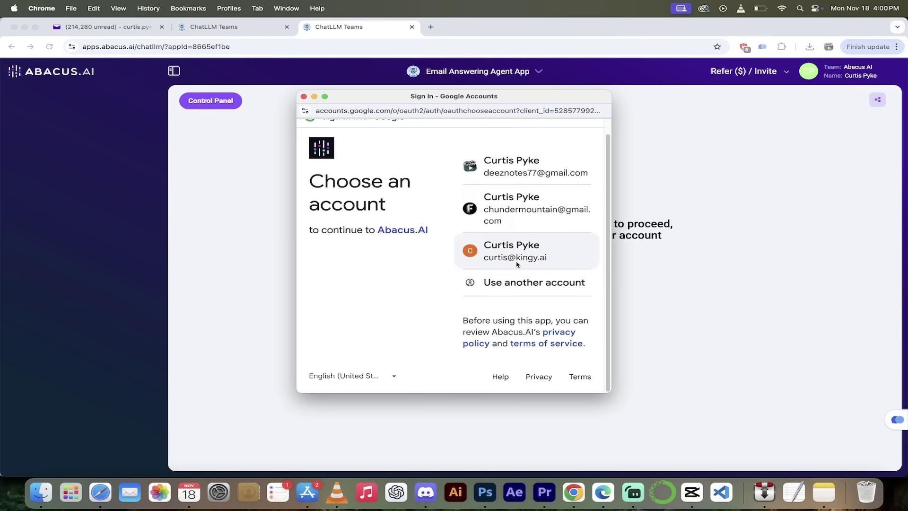
pyautogui.click(520, 211)
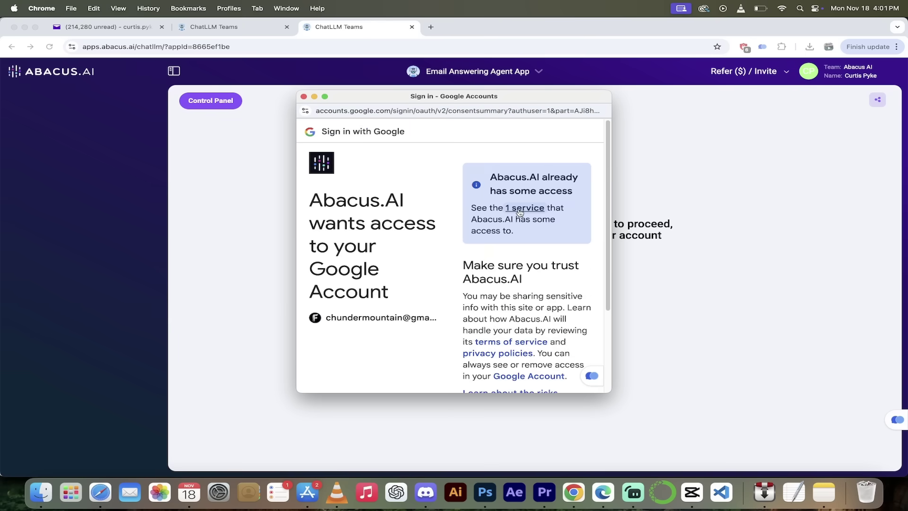
# Grant Abacus.AI access on the Google consent screen
pyautogui.scroll(-2, 427, 254)
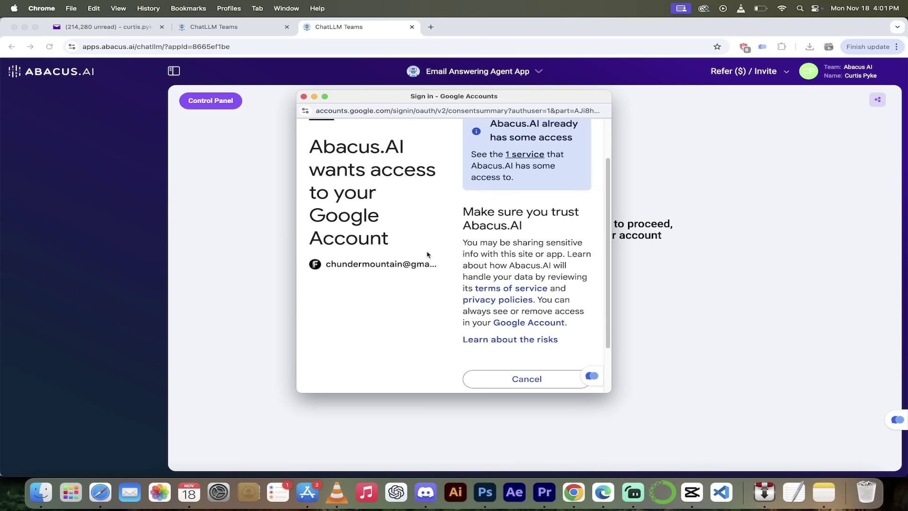
pyautogui.scroll(-2, 519, 273)
pyautogui.scroll(4, 520, 273)
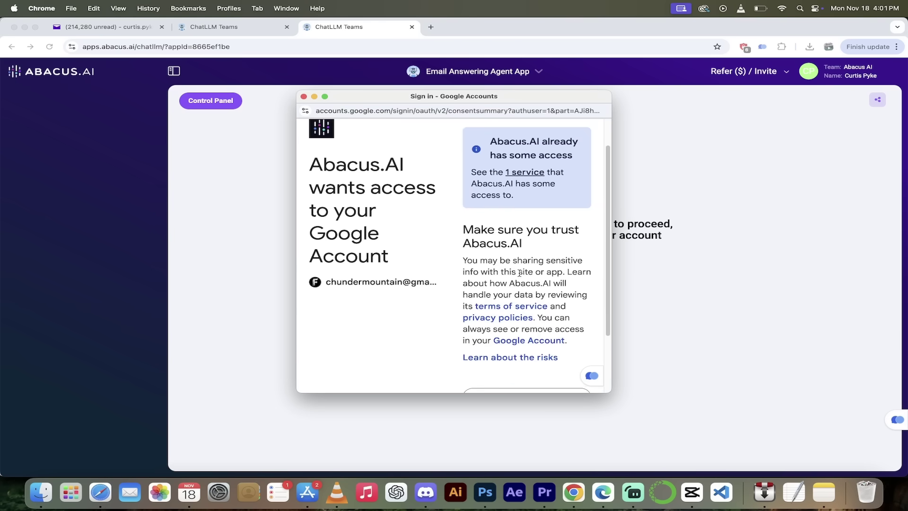
pyautogui.scroll(-4, 519, 273)
pyautogui.scroll(-1, 519, 272)
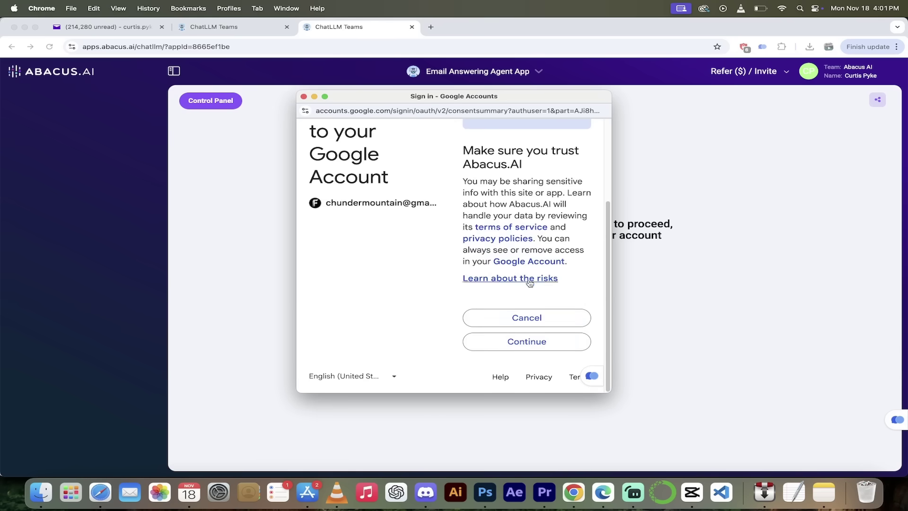
pyautogui.click(520, 340)
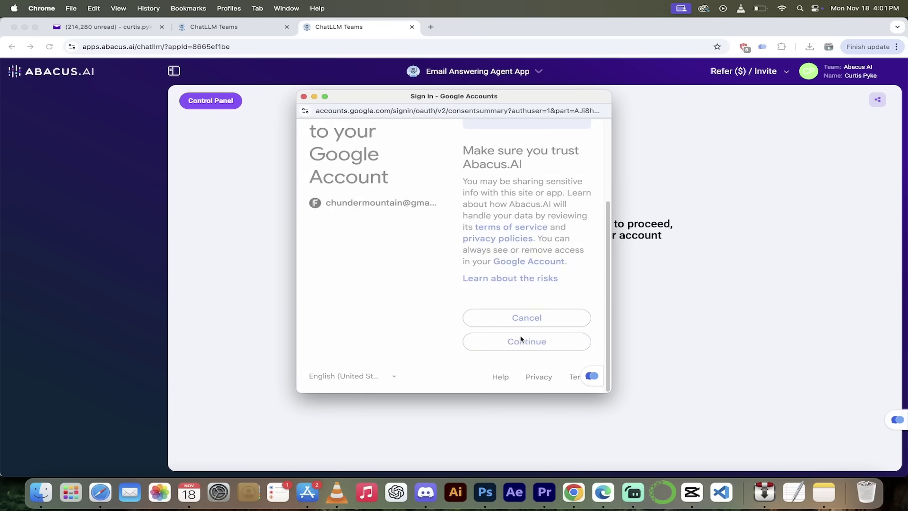